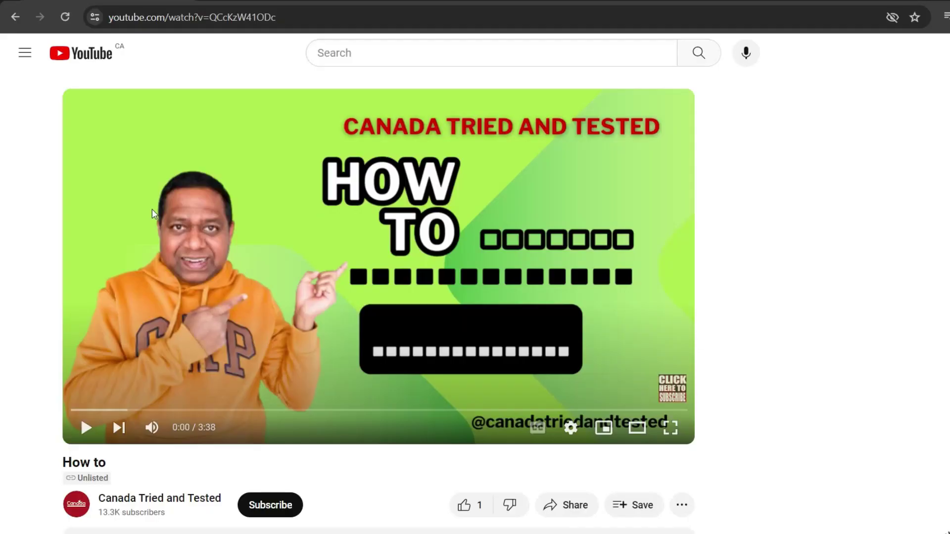
Expand the YouTube video description to show the 15%-off Ownr discount link and other resources
scroll(287, 268, "down", 2)
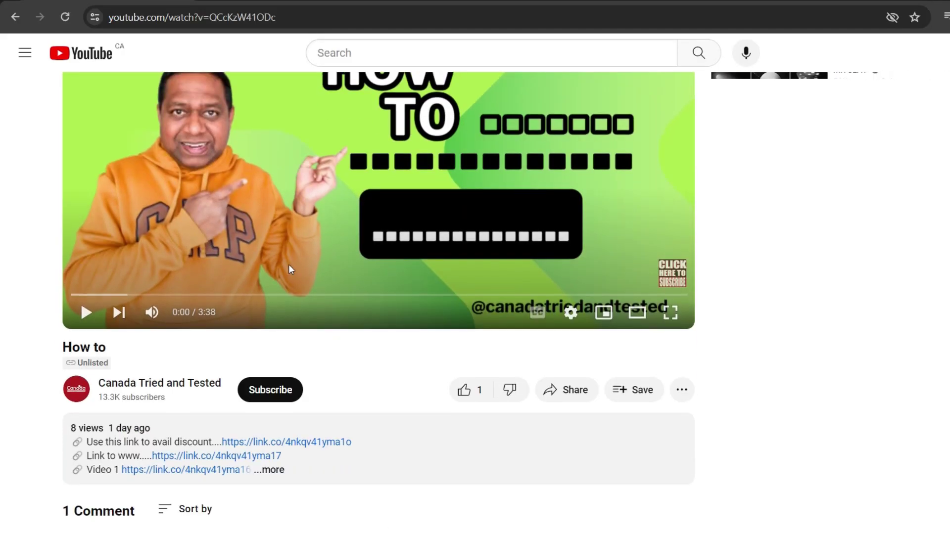
left_click(280, 471)
scroll(297, 470, "down", 2)
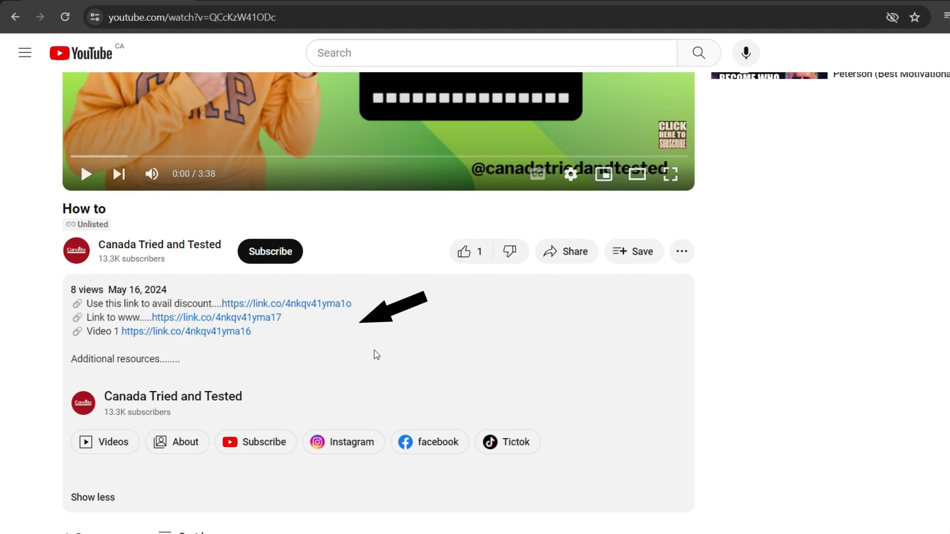
scroll(377, 355, "down", 5)
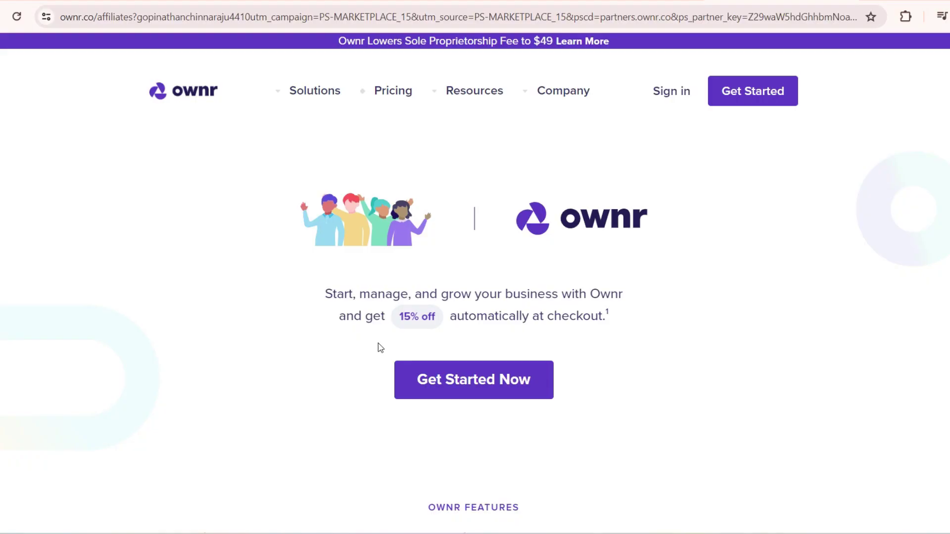
Highlight the 15% off offer on the Ownr landing page, then start setting up a business
left_click_drag(396, 321, 489, 317)
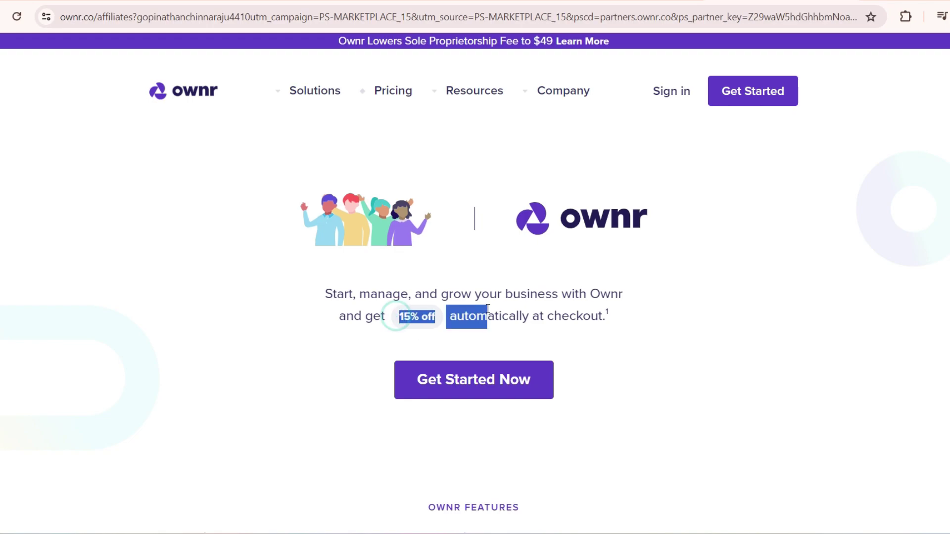
left_click(741, 344)
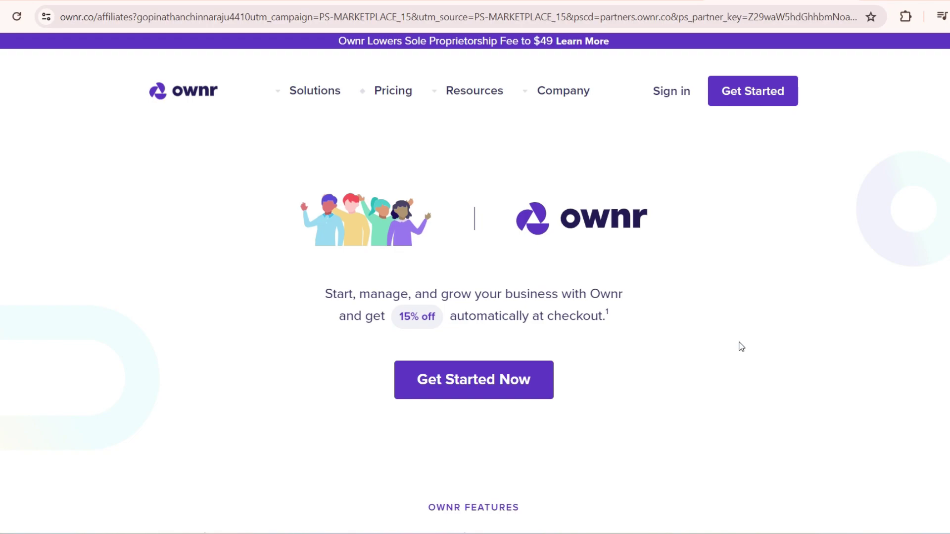
left_click(465, 386)
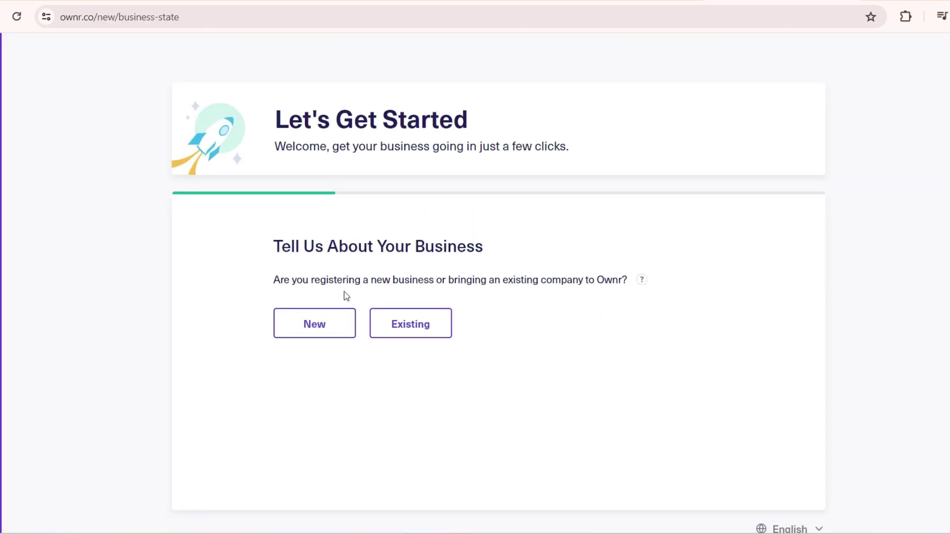
Register a new business located in Ontario with a sole proprietorship structure
left_click(326, 336)
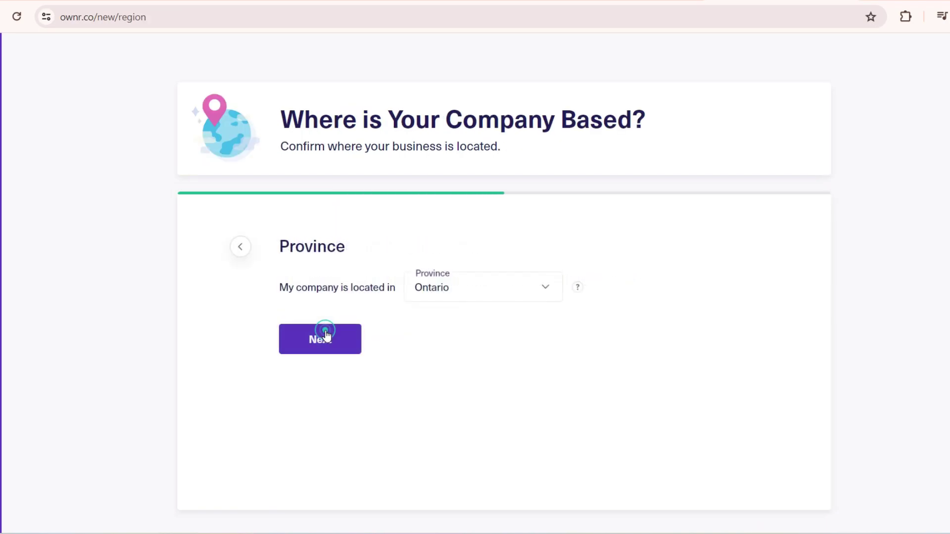
left_click(478, 294)
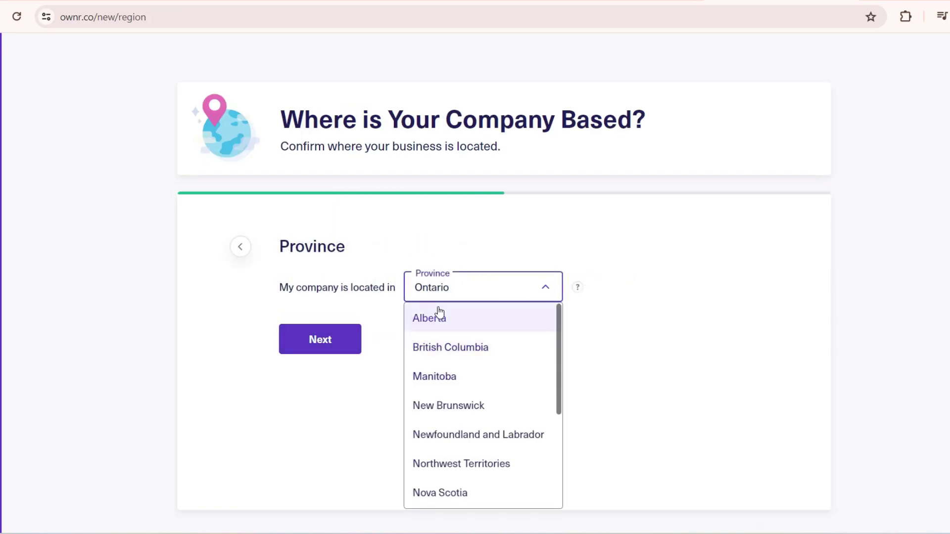
left_click(697, 309)
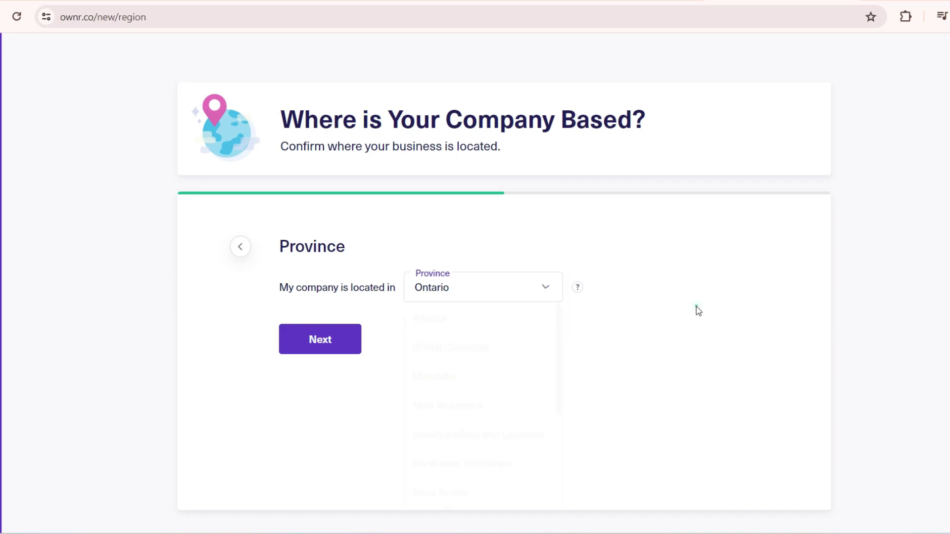
left_click(322, 353)
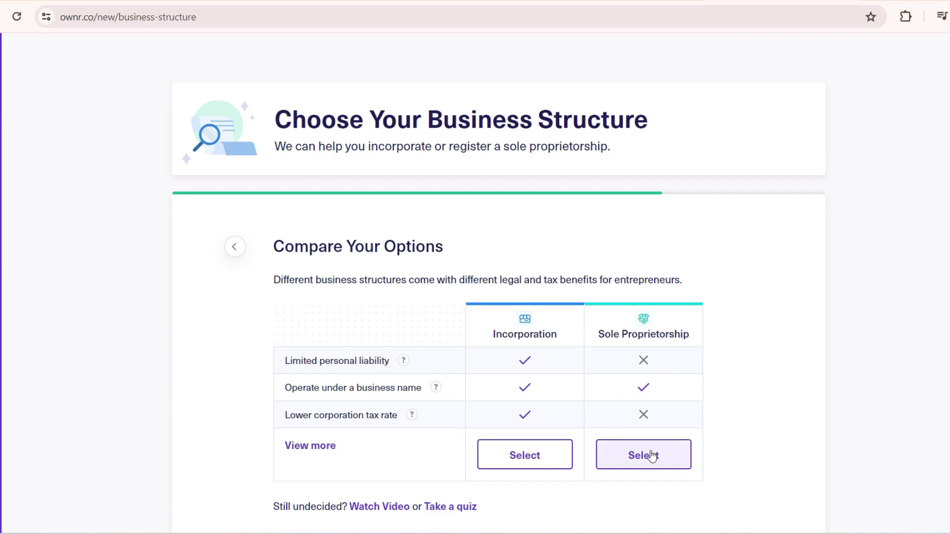
left_click(668, 453)
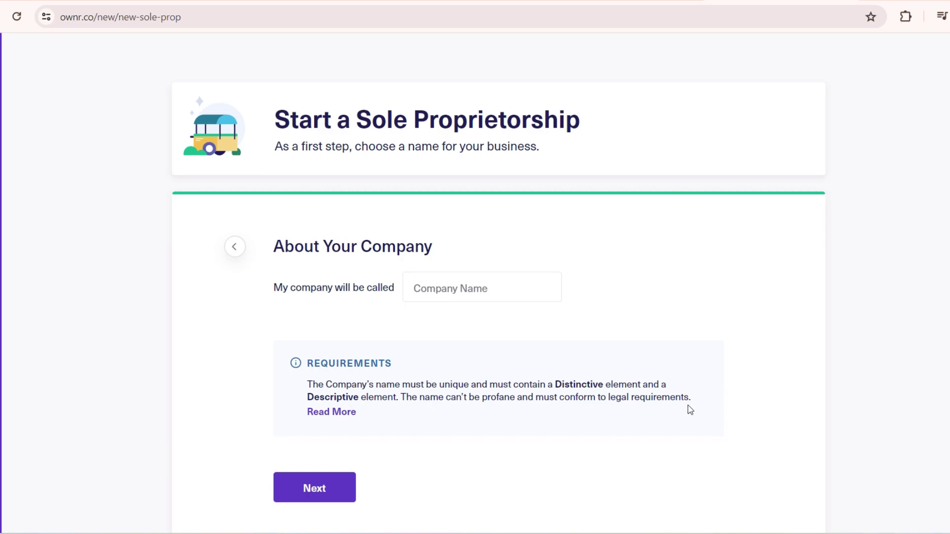
Enter 'Cipherforti Consulting' as the company name and submit it once confirmed
left_click(472, 289)
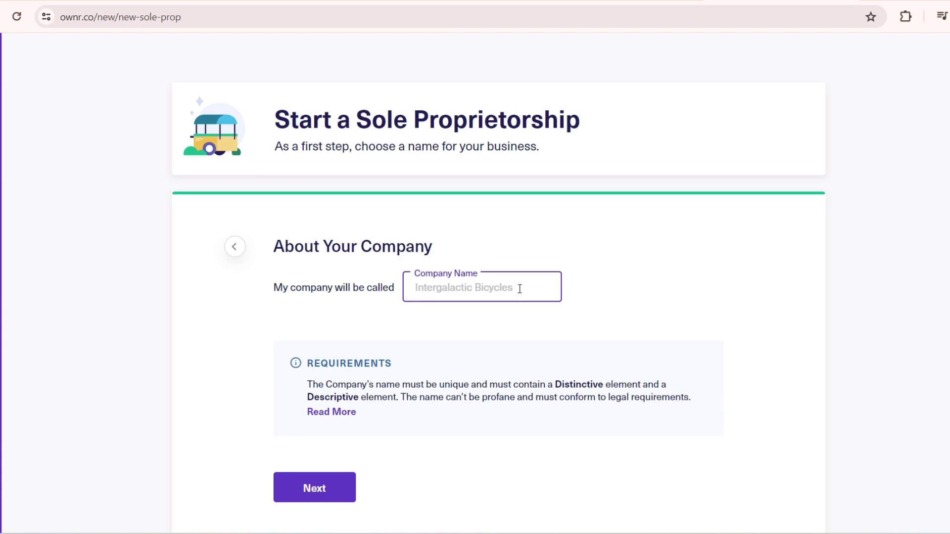
type("Cipherforti Consulting")
left_click(653, 276)
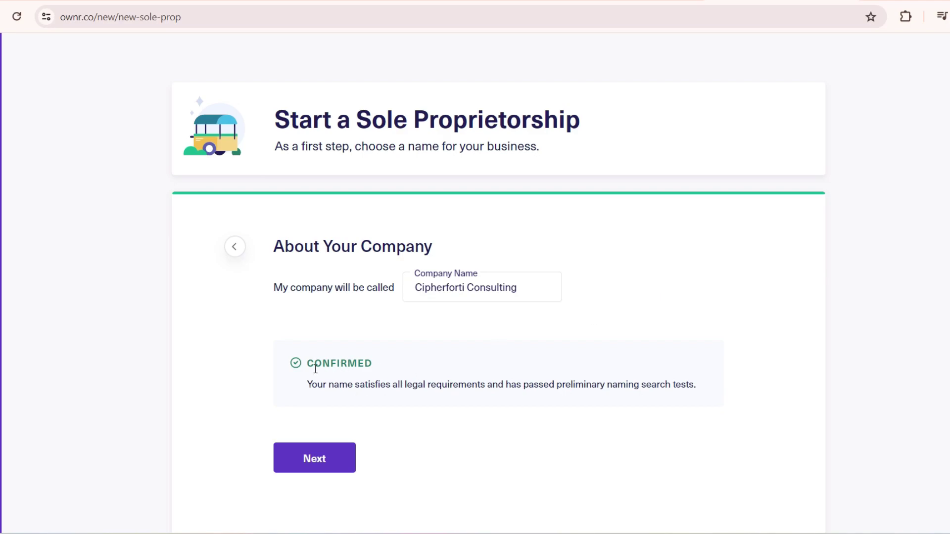
left_click_drag(467, 288, 874, 290)
key("BackSpace")
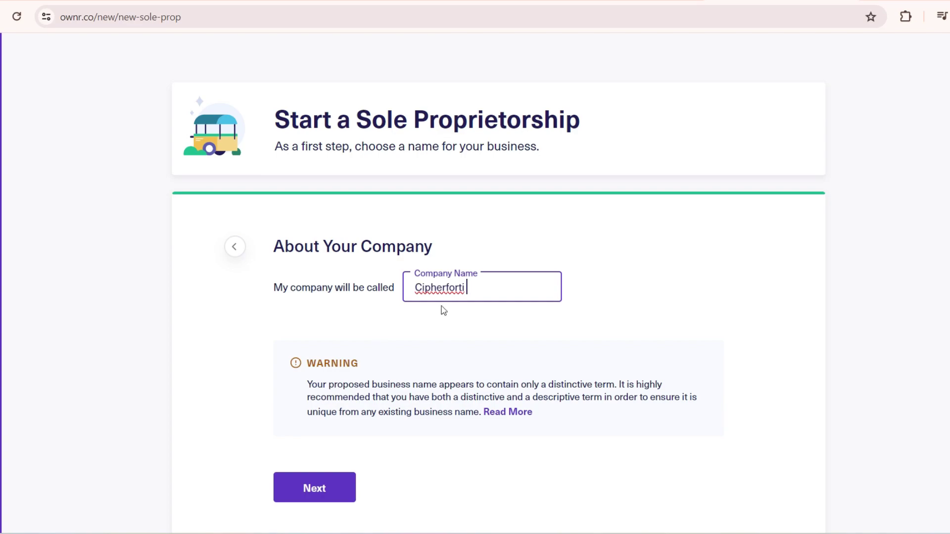
type("Cos")
key("ctrl+z")
key("ctrl+z")
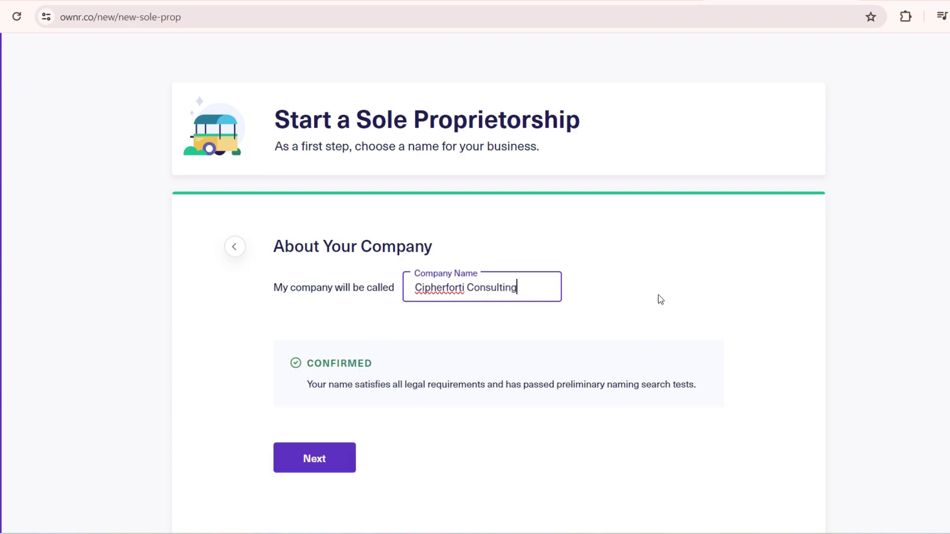
left_click(658, 295)
left_click(336, 466)
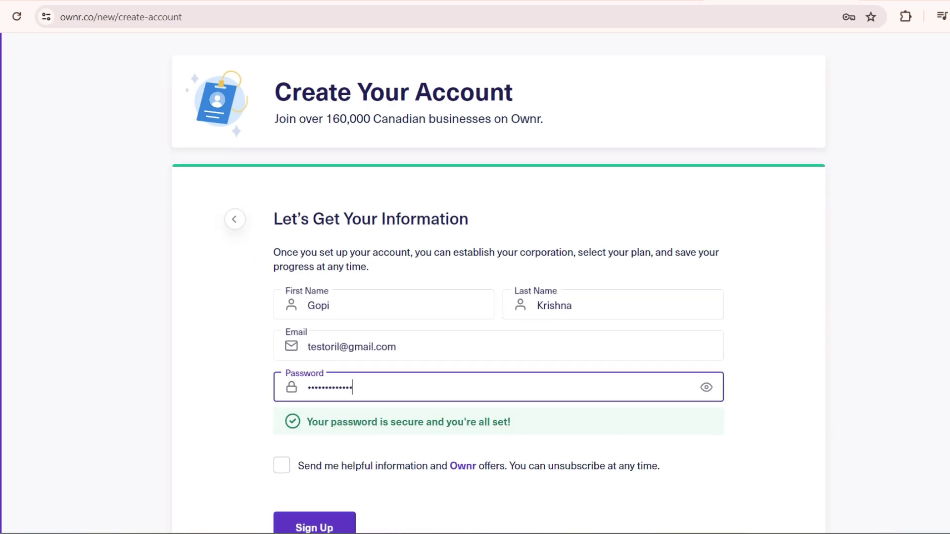
Create the Ownr account from the completed sign-up form
scroll(350, 470, "down", 2)
left_click(325, 448)
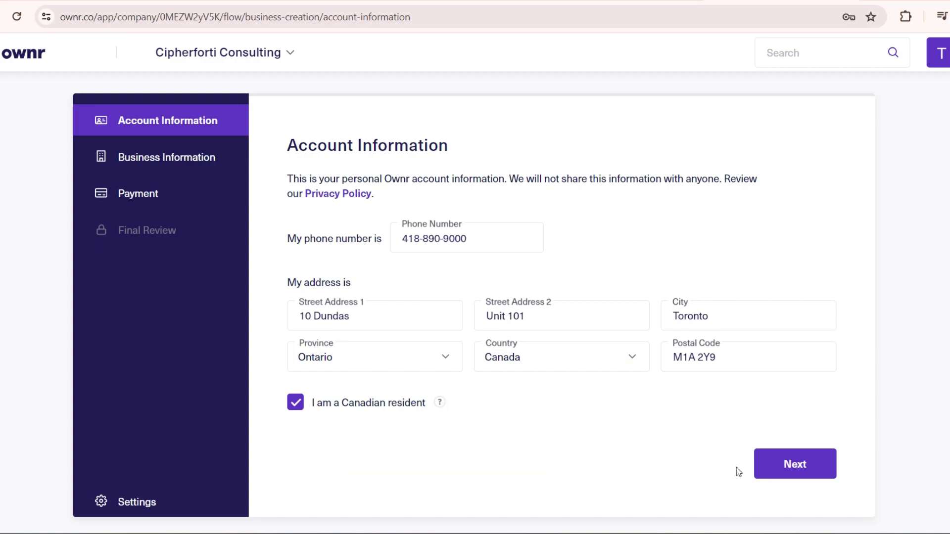
Save account details, set industry to Consulting & Business Services, and accept the Cipherforti Consulting name
left_click(821, 475)
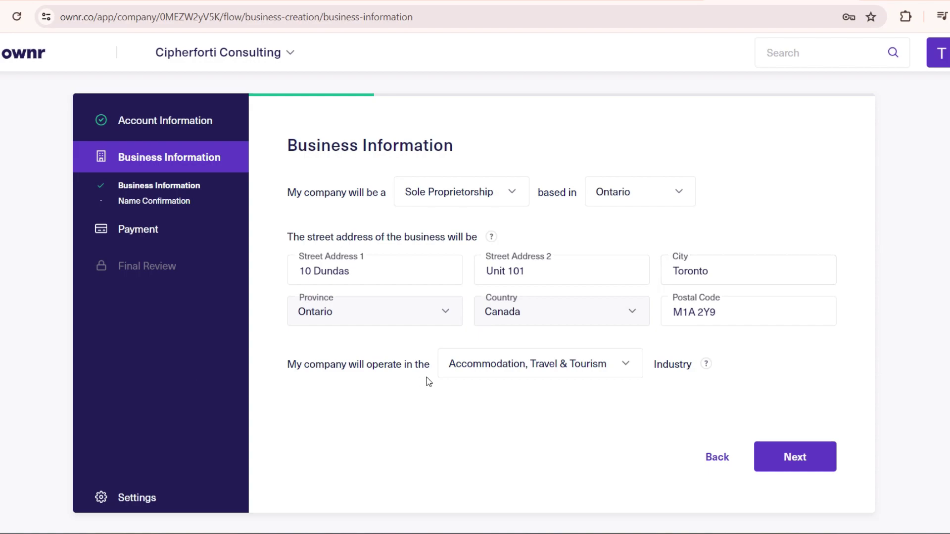
left_click(593, 367)
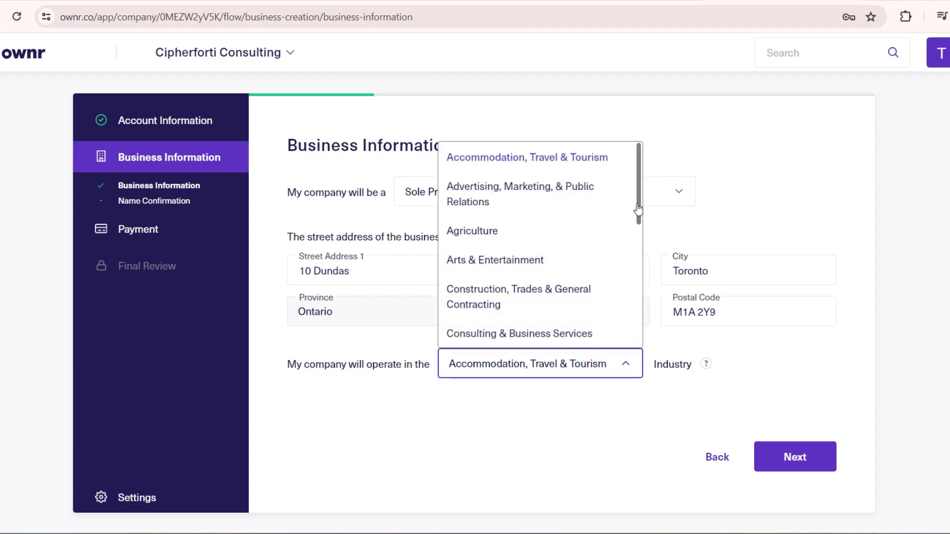
scroll(638, 183, "down", 2)
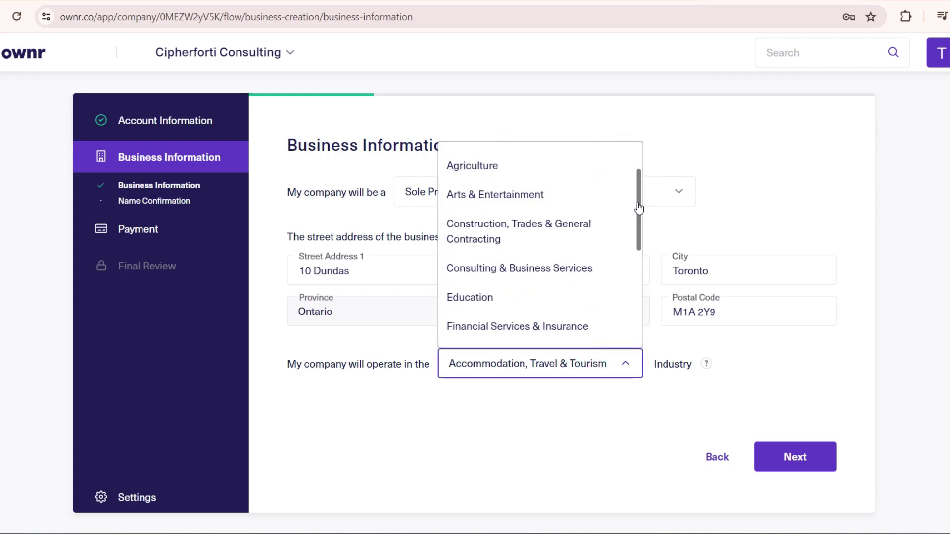
left_click(542, 271)
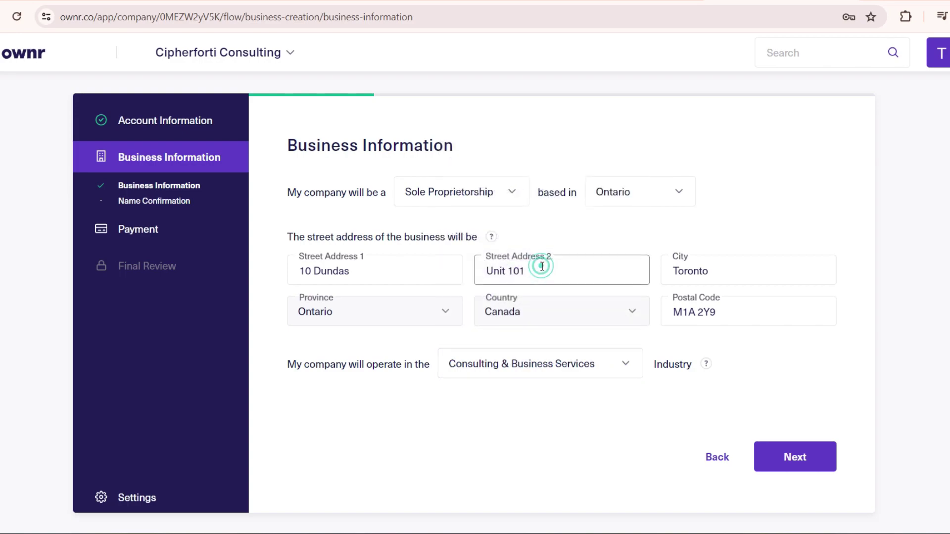
left_click(811, 466)
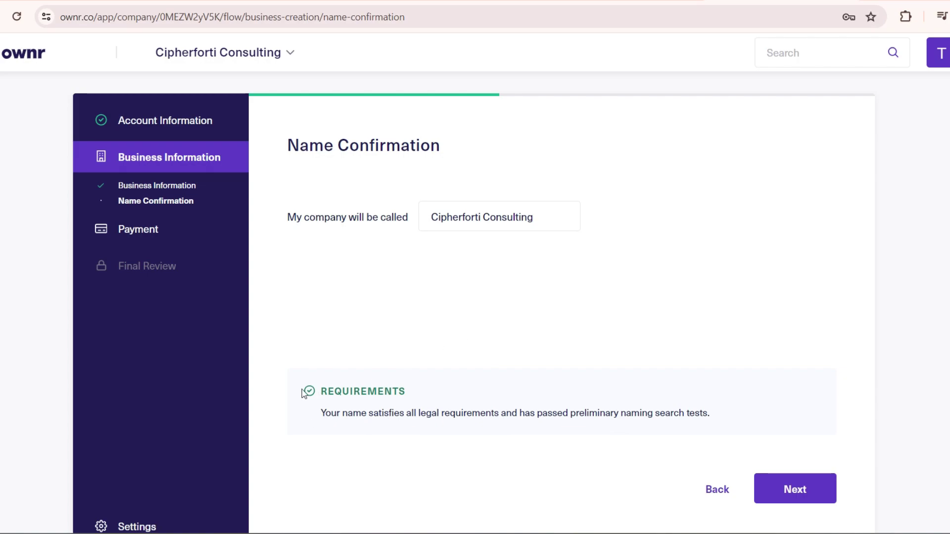
left_click(808, 495)
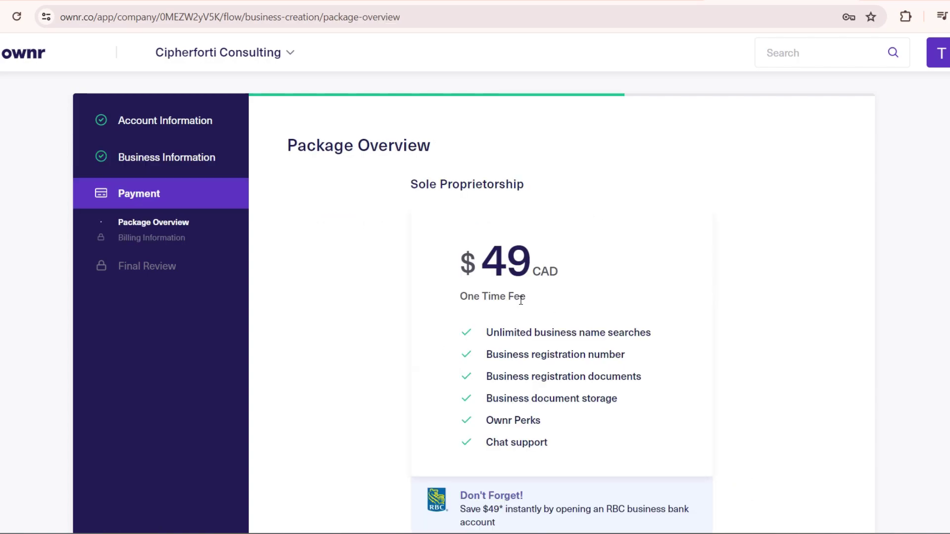
Review the $49 CAD sole proprietorship package and accept it
left_click_drag(489, 263, 566, 260)
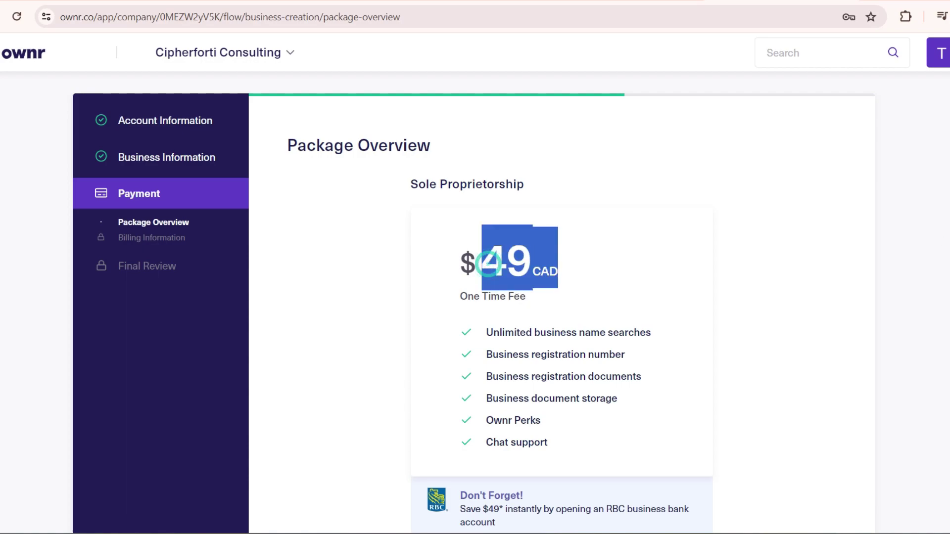
scroll(569, 262, "down", 3)
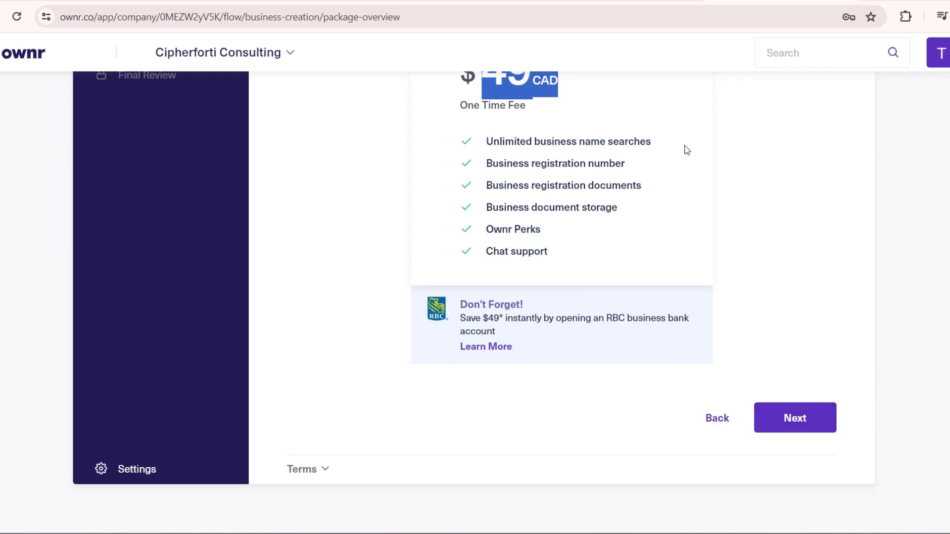
left_click(802, 421)
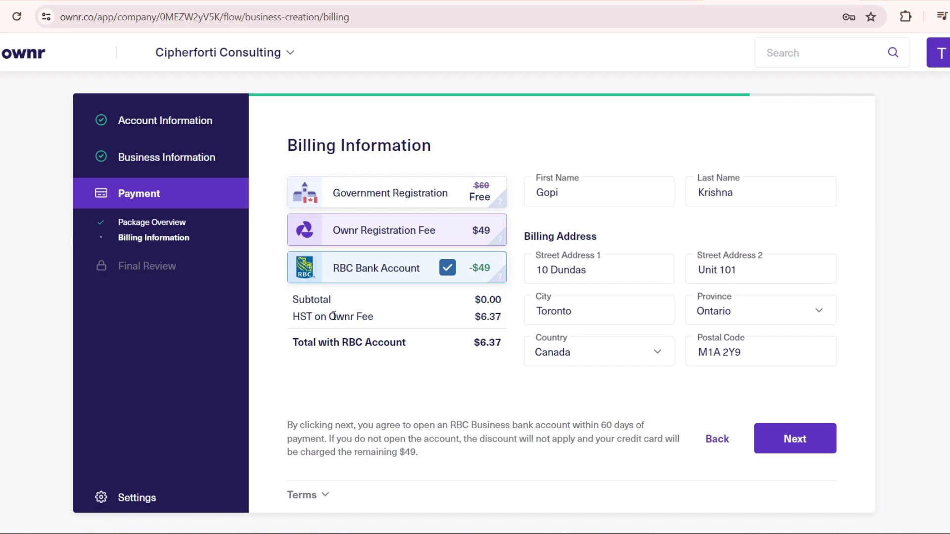
Review the $6.37 HST-only billing total after the RBC discount and proceed to payment
left_click_drag(292, 318, 376, 319)
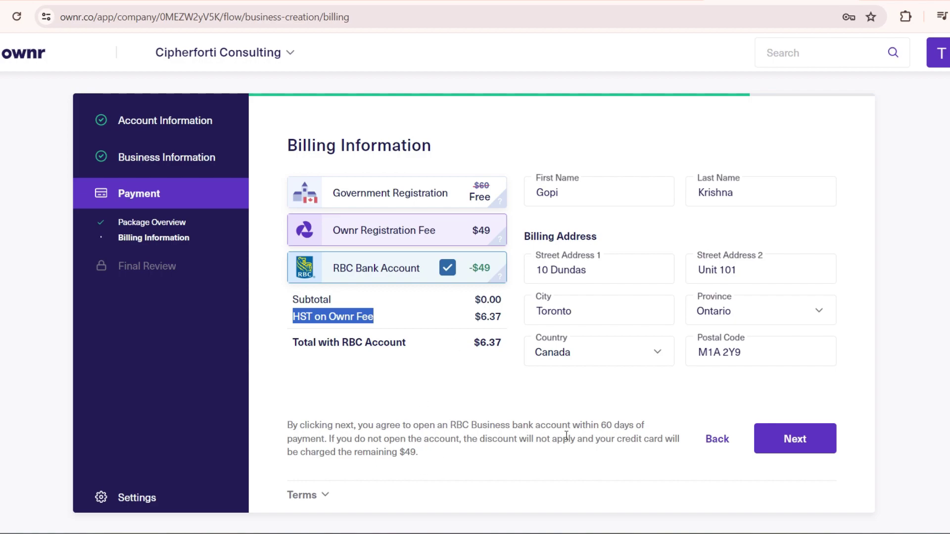
left_click(801, 442)
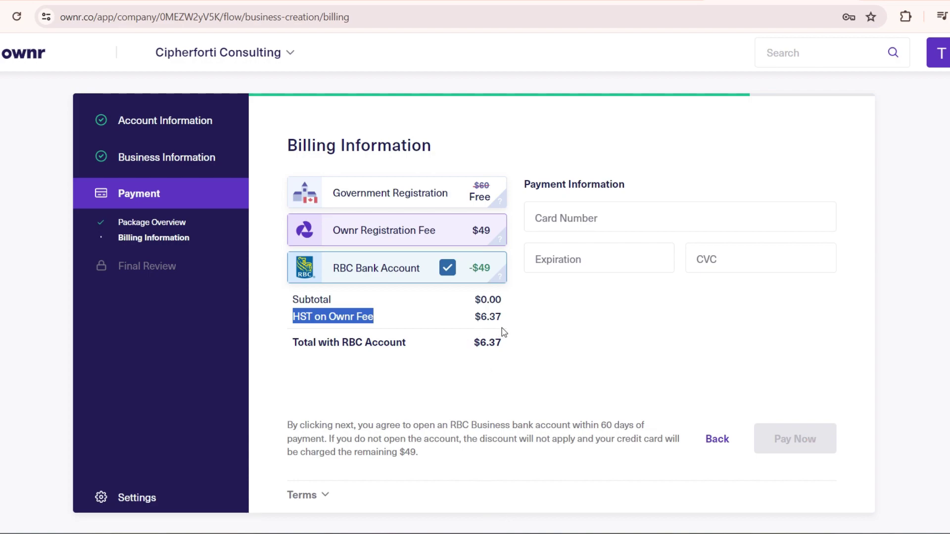
left_click(527, 340)
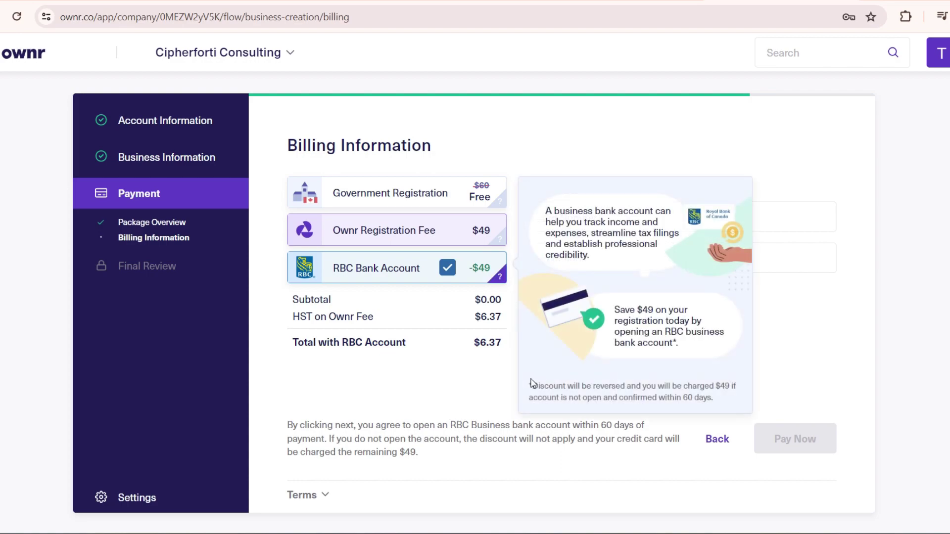